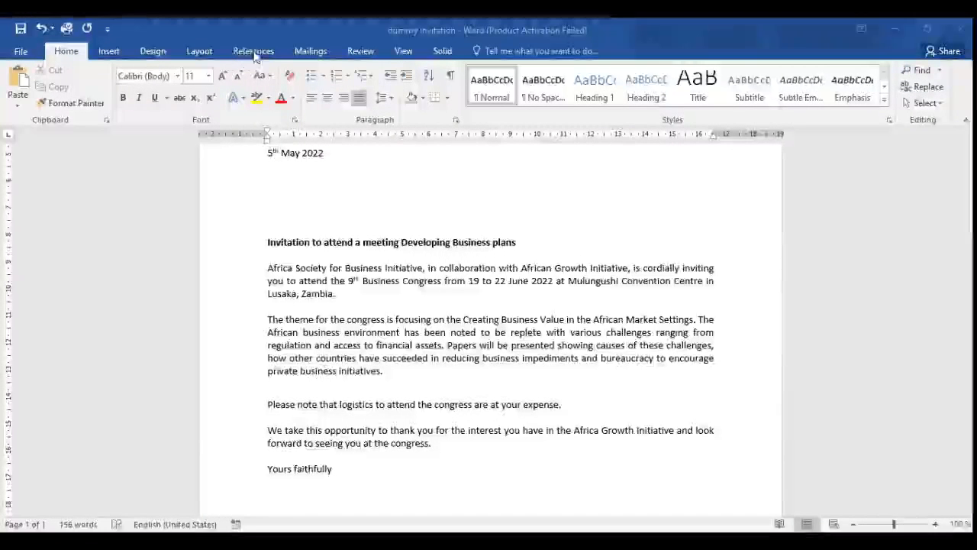
# - Start the step-by-step mail merge wizard for letters, using the current document as the starting document
pyautogui.click(320, 53)
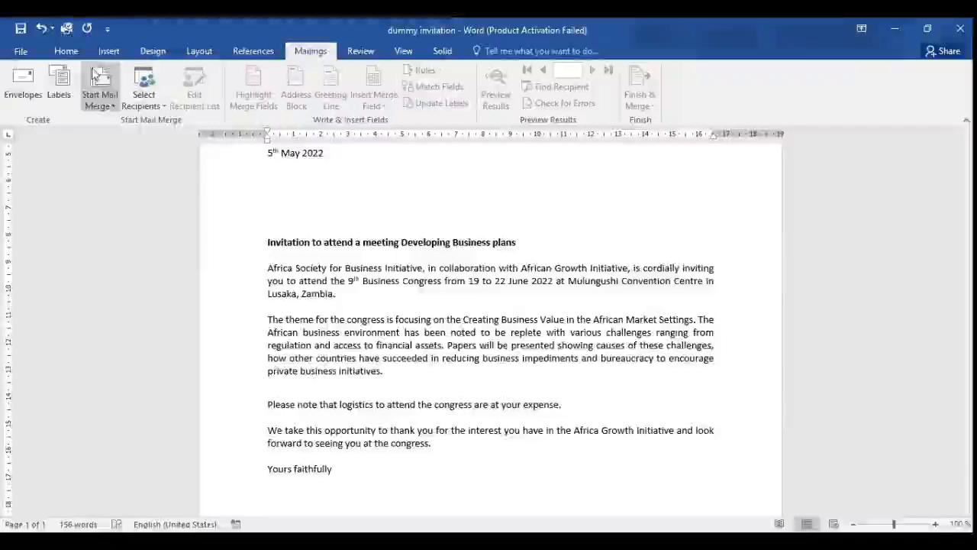
pyautogui.click(115, 109)
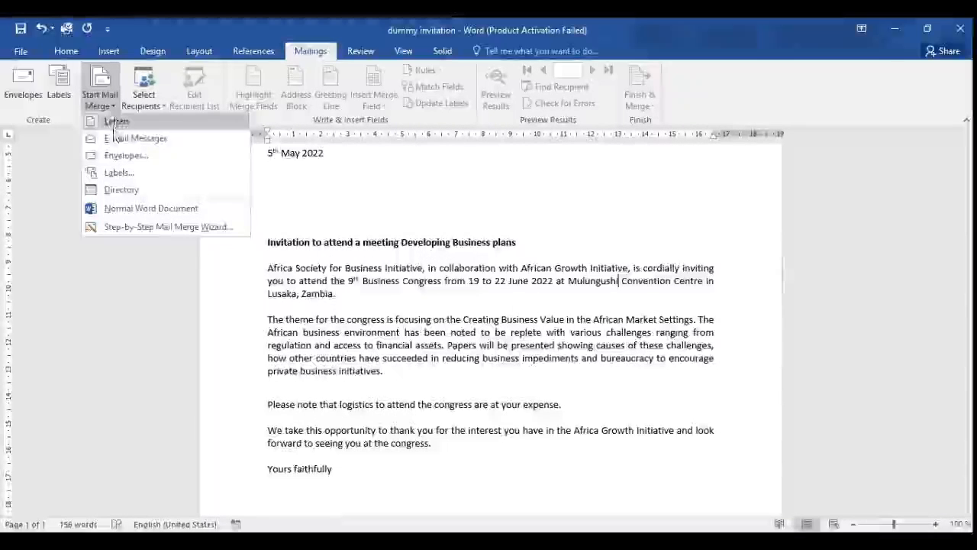
pyautogui.click(158, 227)
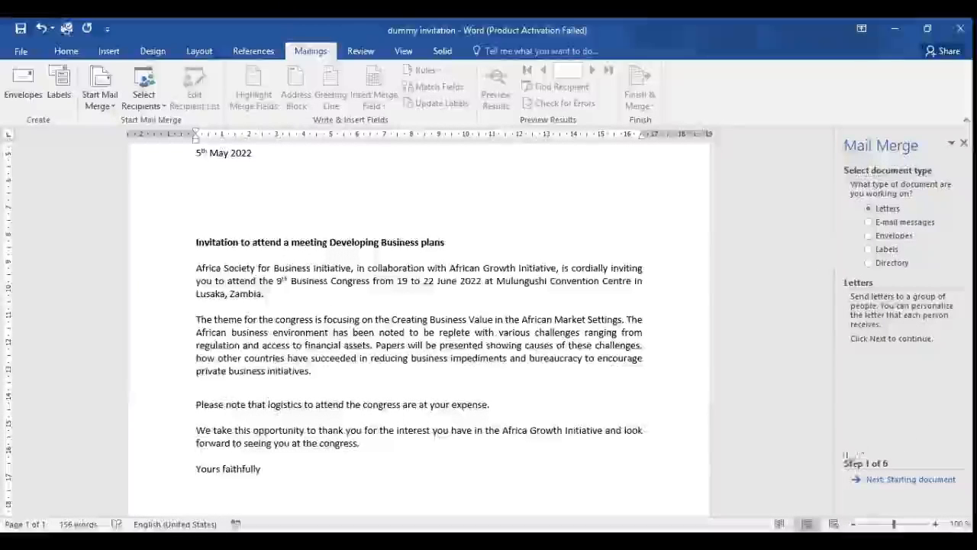
pyautogui.click(916, 480)
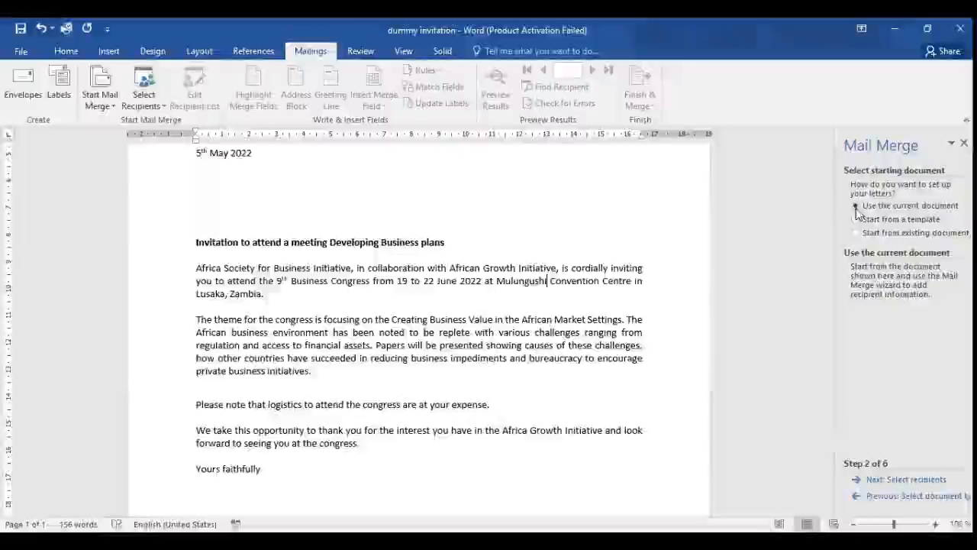
pyautogui.click(896, 481)
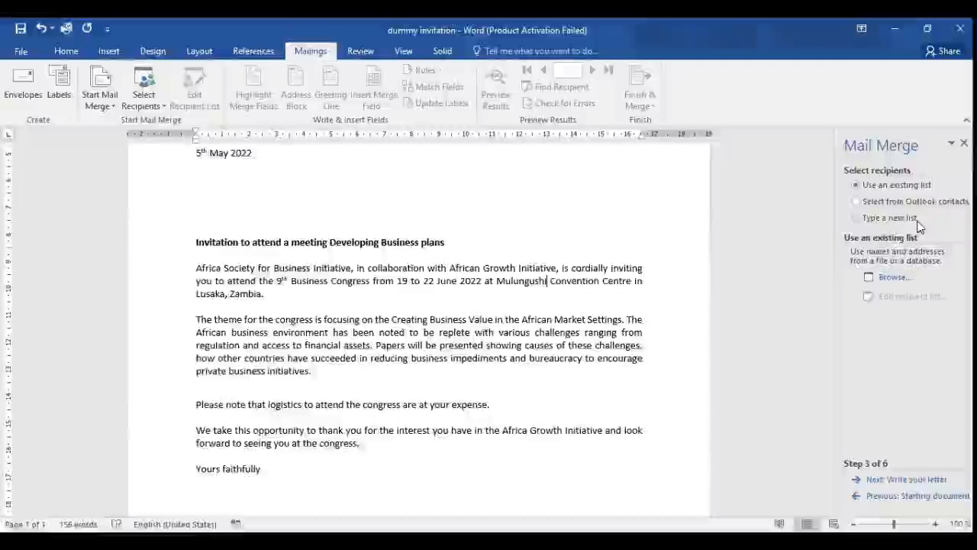
pyautogui.click(857, 219)
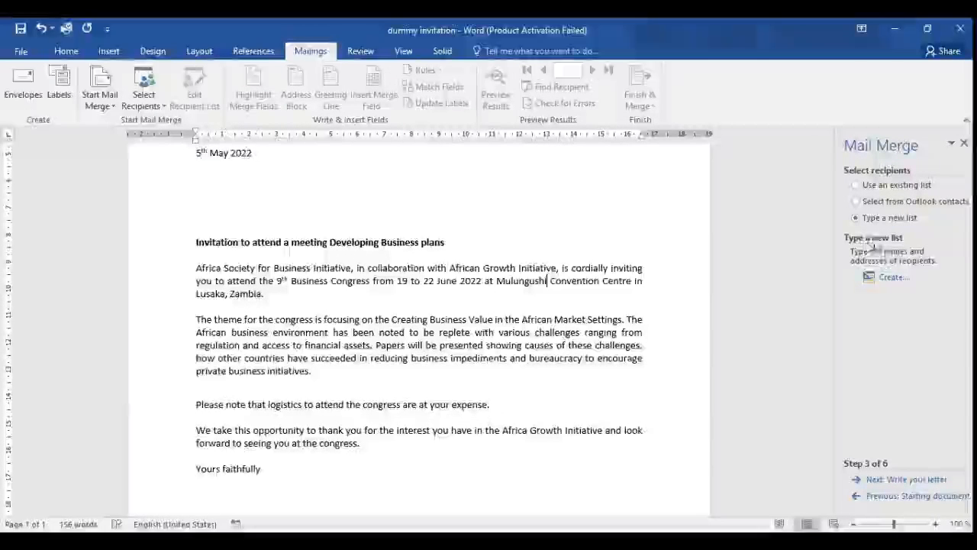
pyautogui.click(891, 278)
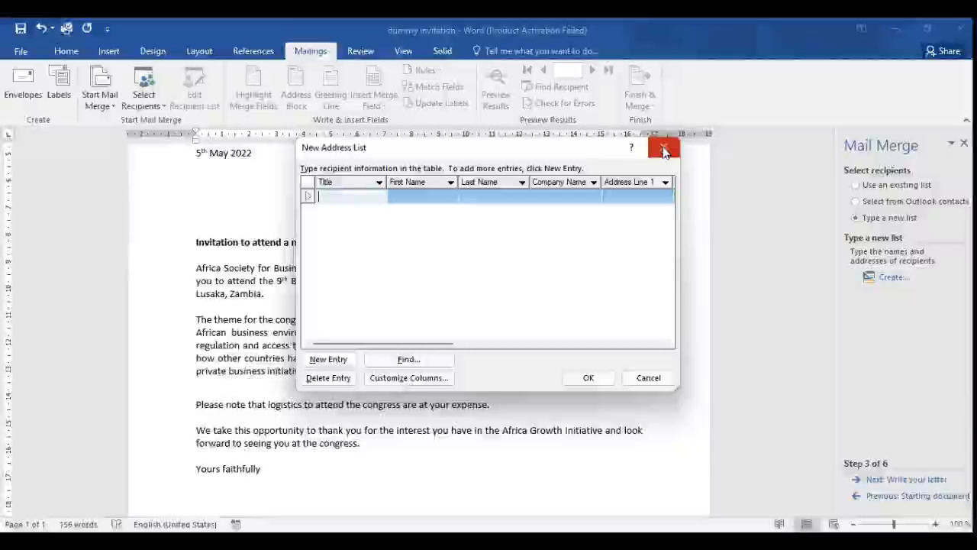
pyautogui.click(662, 379)
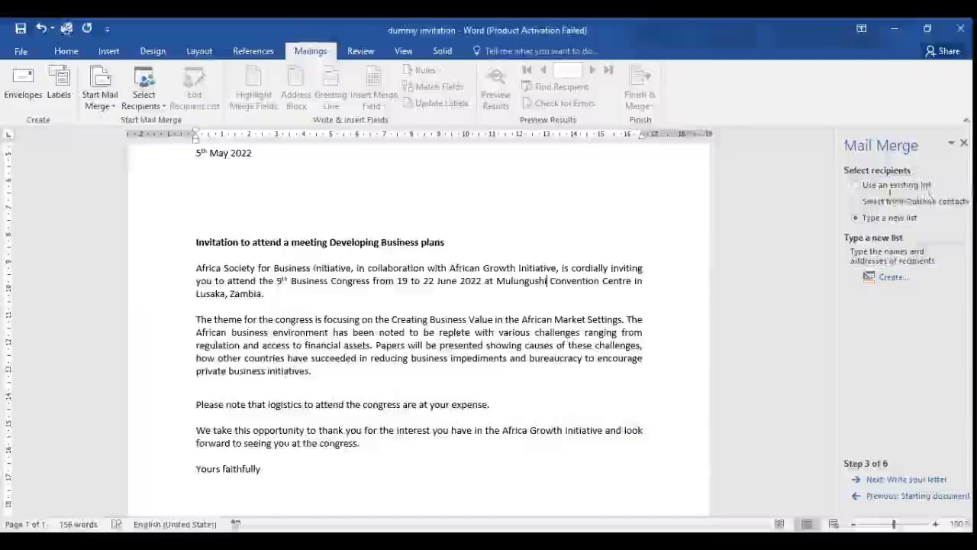
# - Choose an existing list for the recipients and browse to the mail merge folder within the training spreadsheets folder in Documents
pyautogui.click(866, 187)
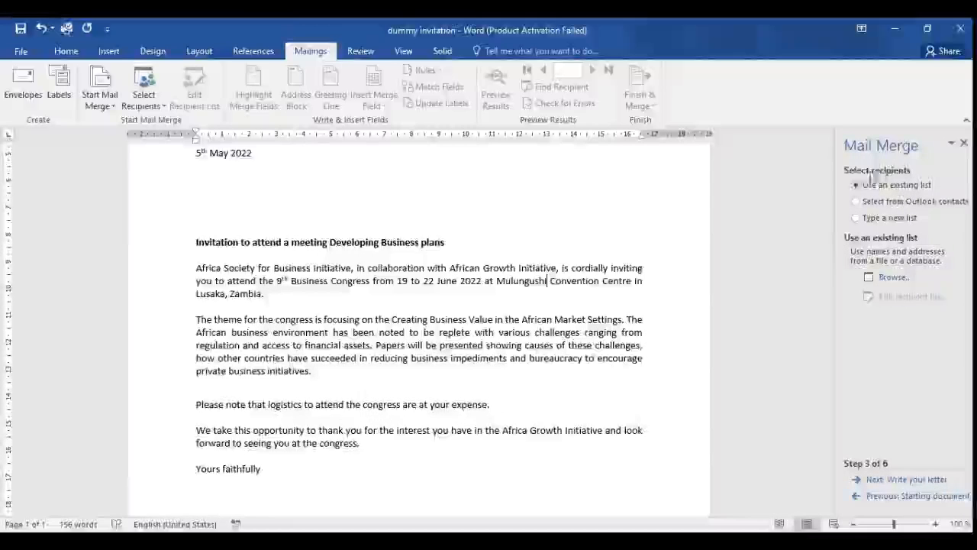
pyautogui.click(896, 278)
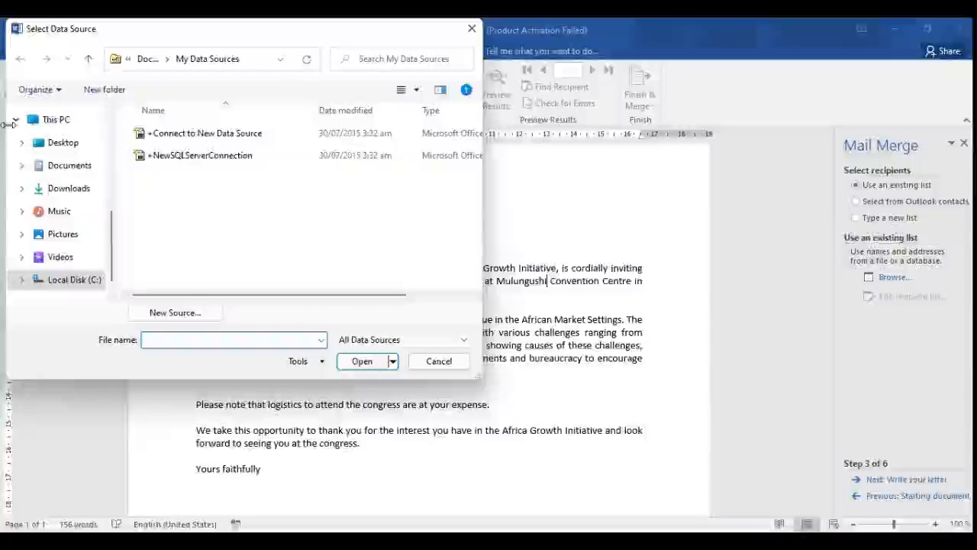
pyautogui.click(80, 166)
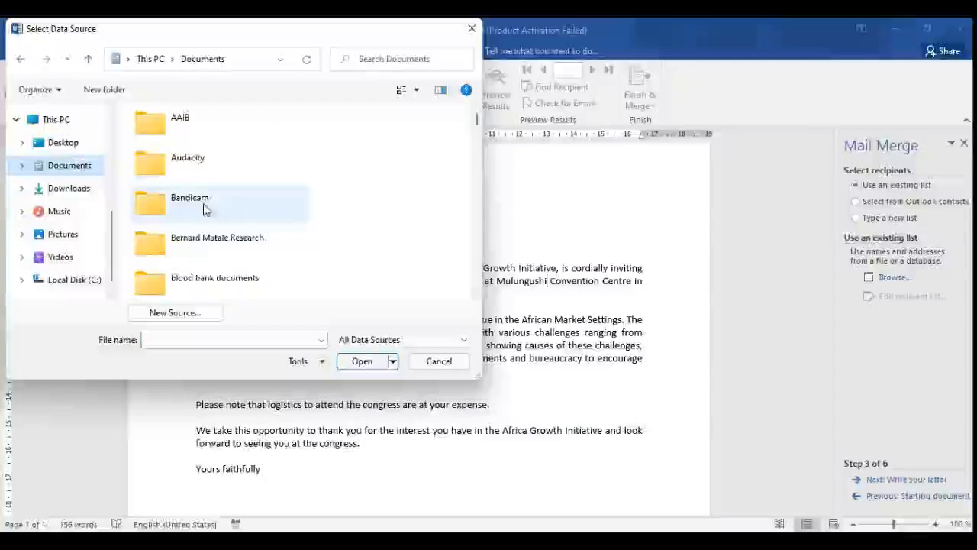
pyautogui.click(188, 200)
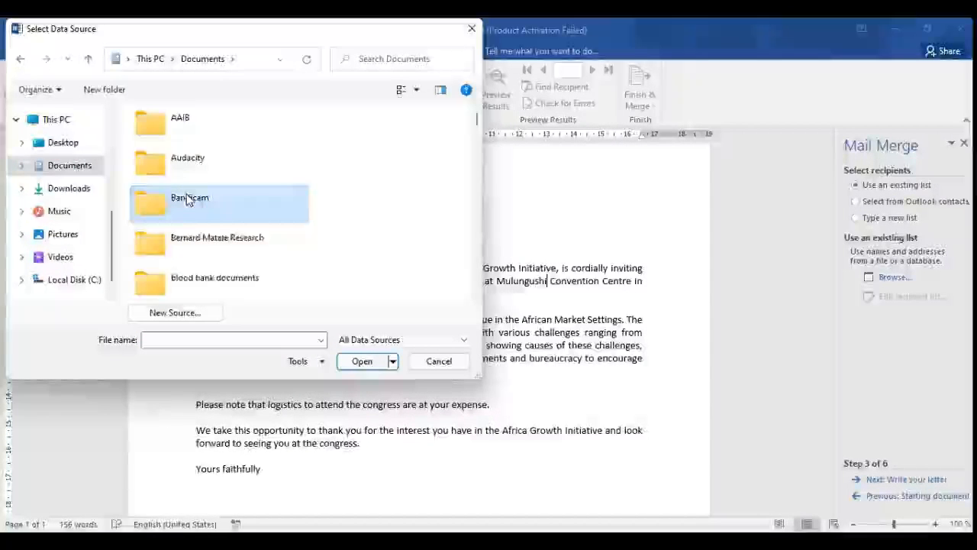
pyautogui.scroll(-10, 189, 200)
pyautogui.doubleClick(183, 120)
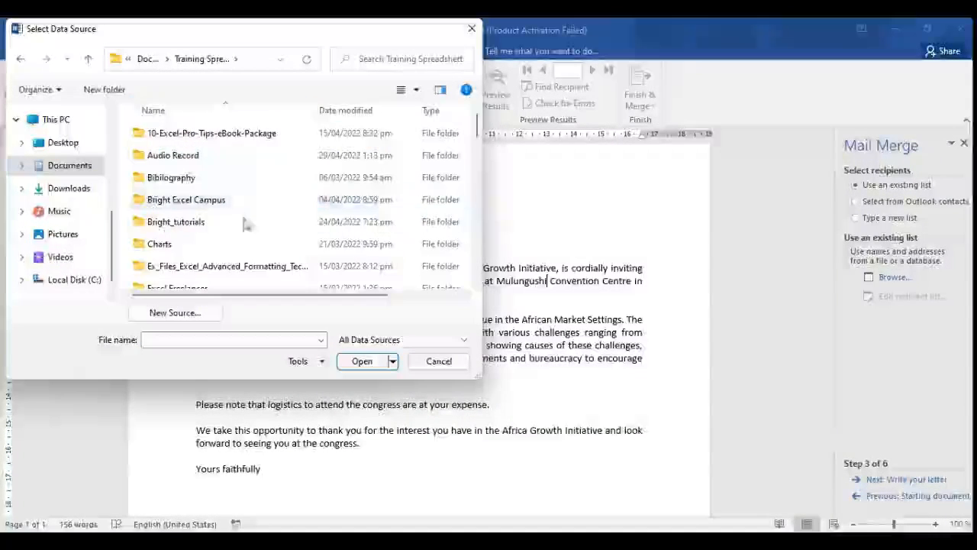
pyautogui.scroll(-5, 220, 231)
pyautogui.scroll(-2, 191, 249)
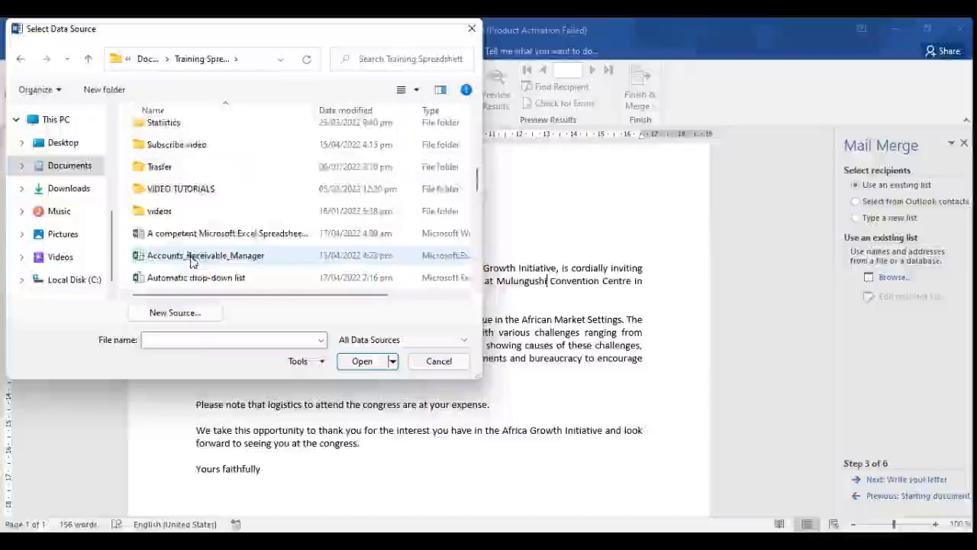
pyautogui.scroll(3, 192, 261)
pyautogui.click(182, 240)
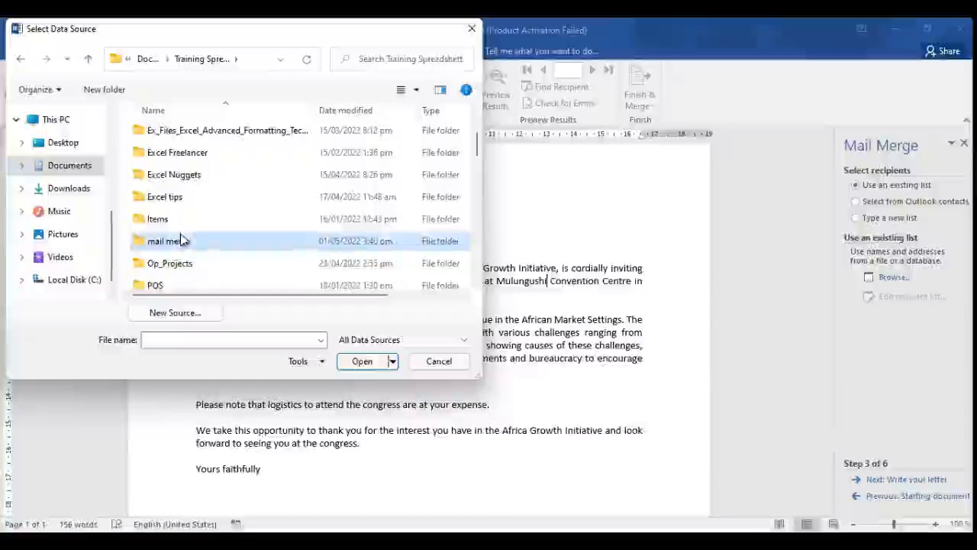
pyautogui.doubleClick(182, 240)
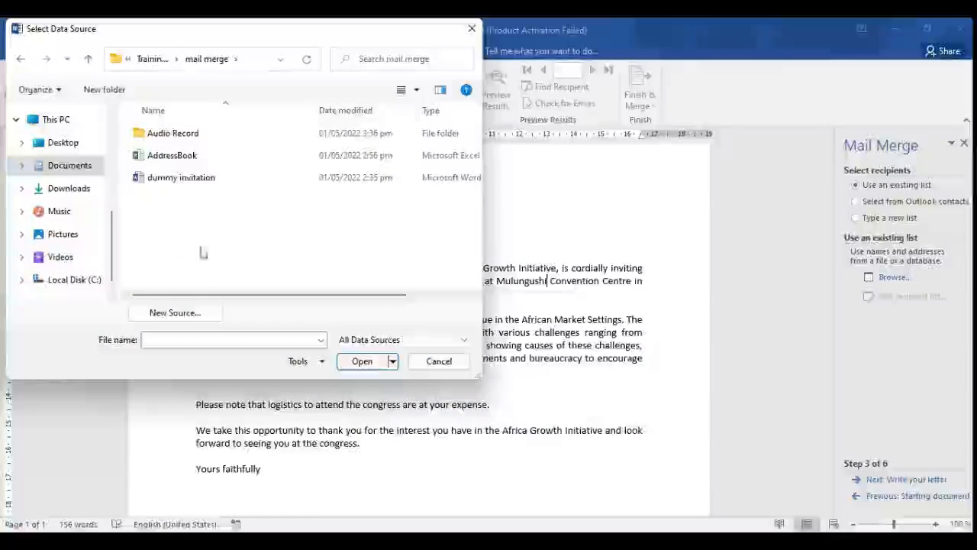
# - Open the AddressBook workbook as the data source and select its Sheet1$ table, with the first row as column headers
pyautogui.click(166, 155)
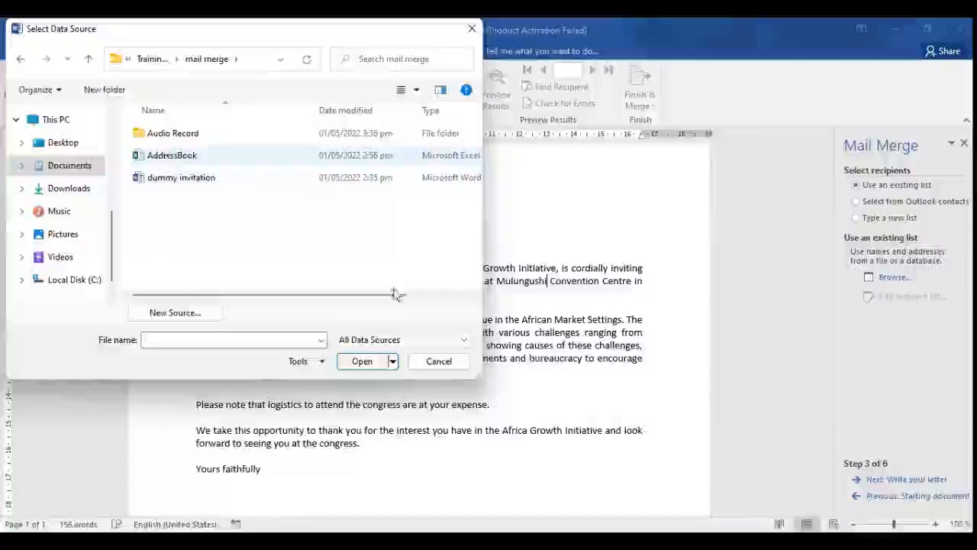
pyautogui.click(363, 363)
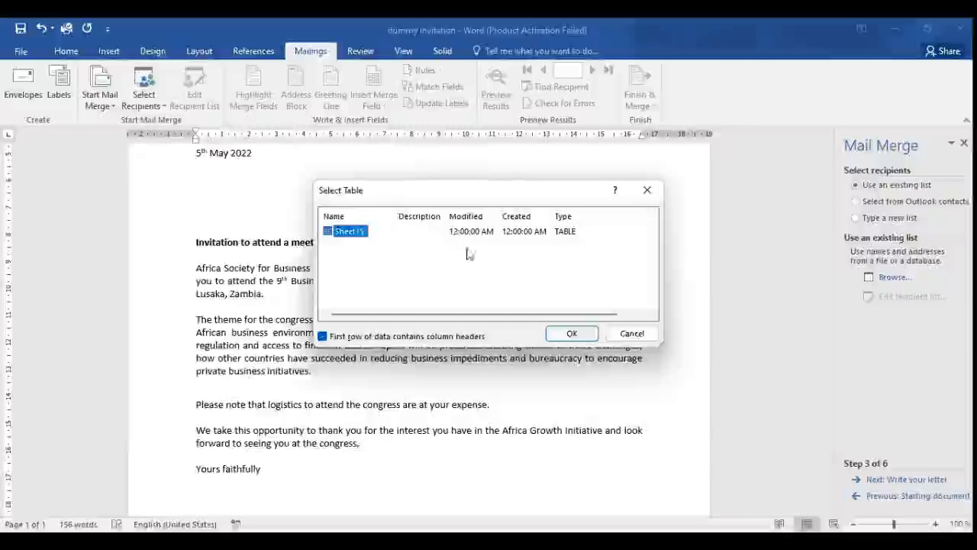
pyautogui.click(569, 334)
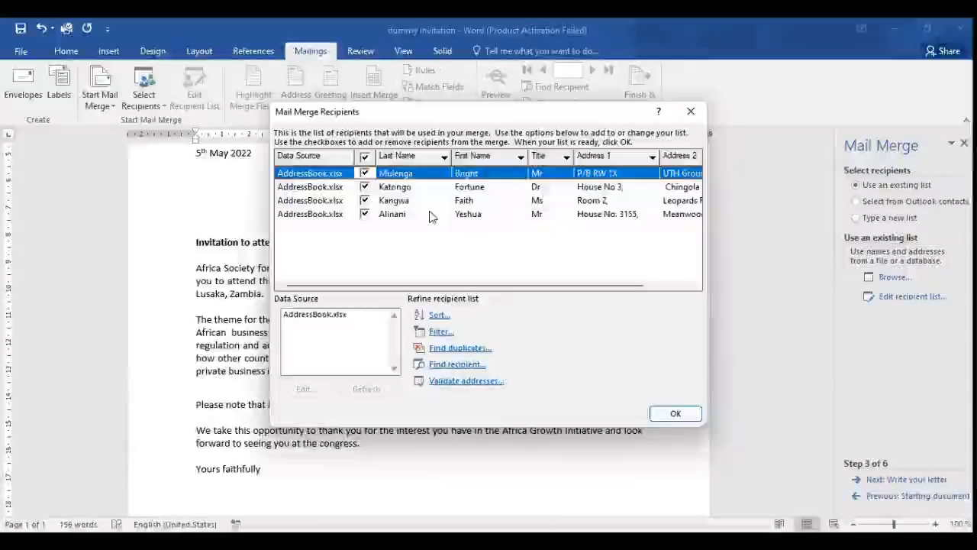
# - Exclude the second and third recipients from the merge and include them again
pyautogui.click(365, 188)
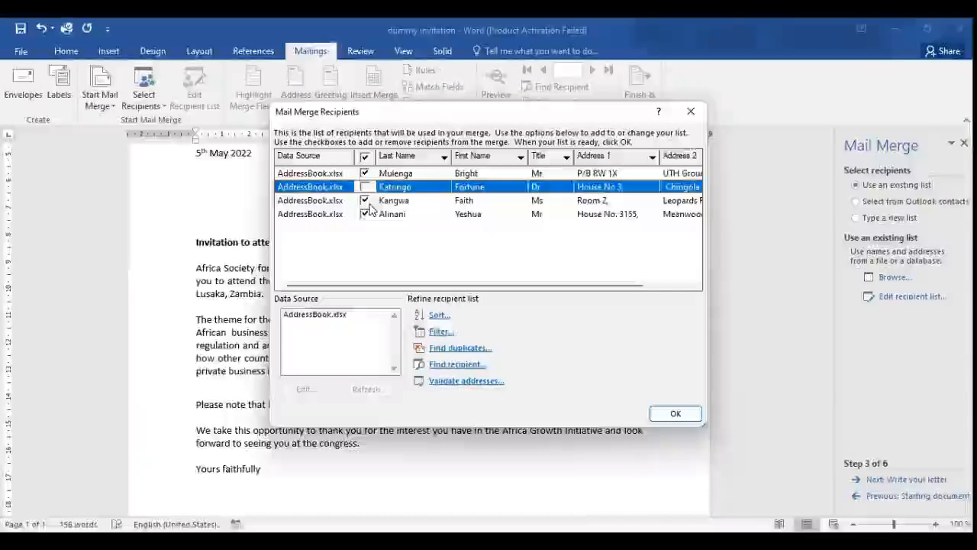
pyautogui.click(365, 201)
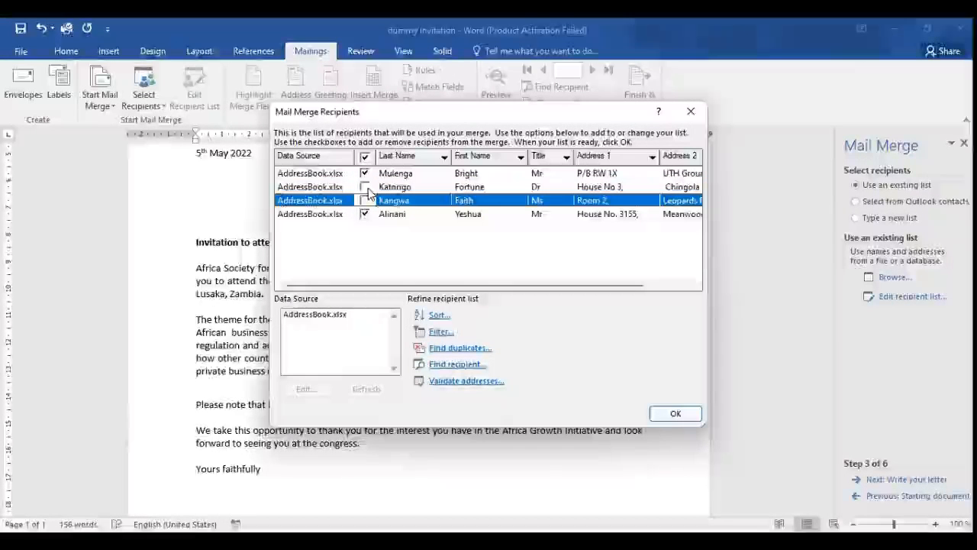
pyautogui.click(366, 187)
pyautogui.click(366, 201)
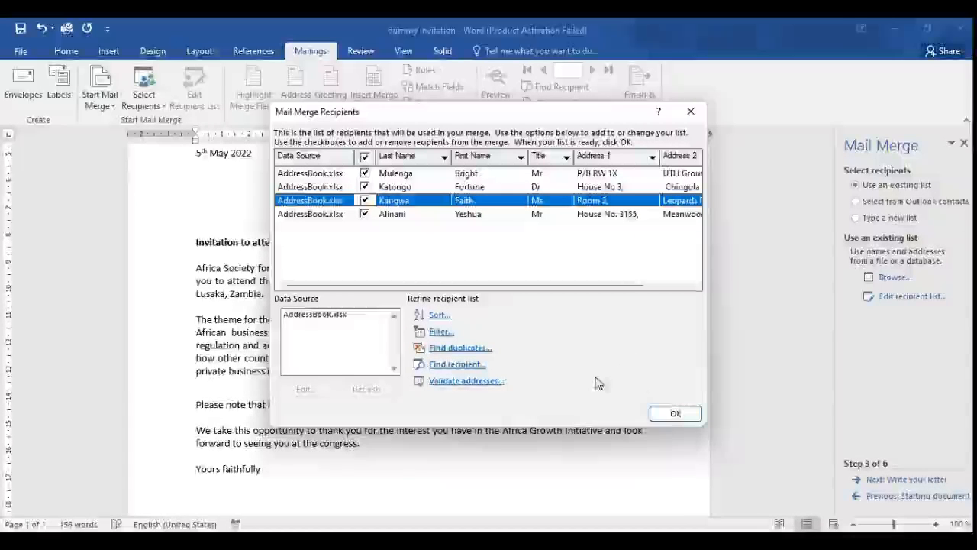
# - Accept the recipient list with all entries included and advance the wizard to writing the letter
pyautogui.click(675, 414)
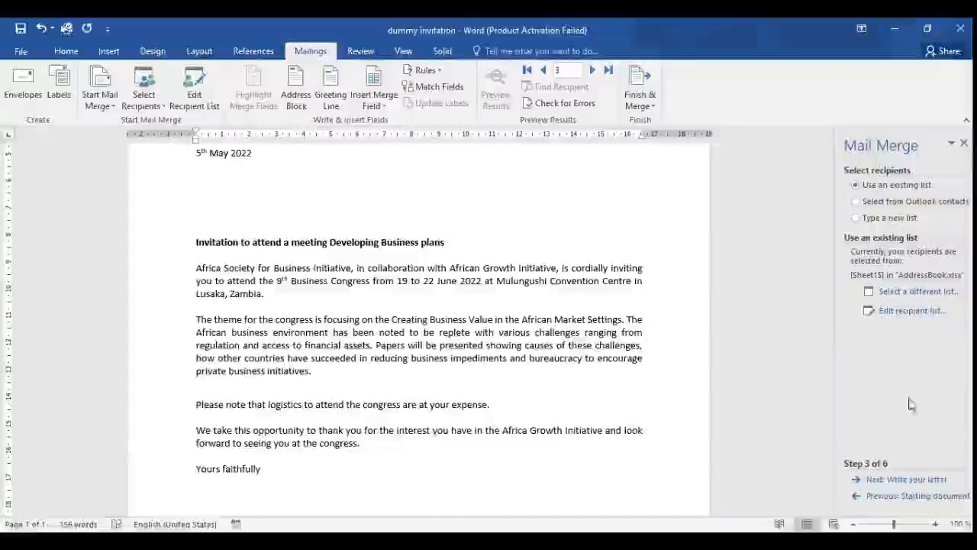
pyautogui.click(900, 481)
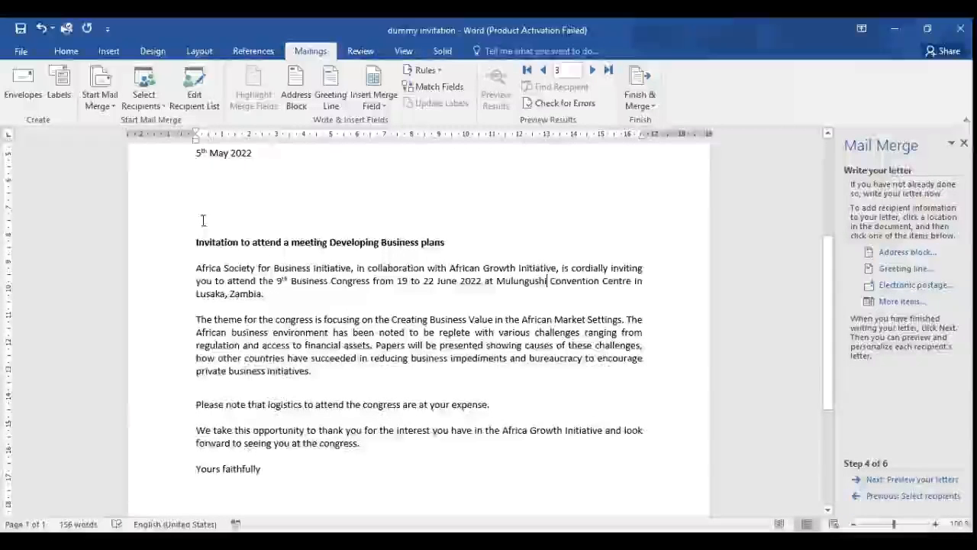
# - Insert an address block below the letter's date, using the name format with title, short first name, last name and suffix
pyautogui.click(197, 177)
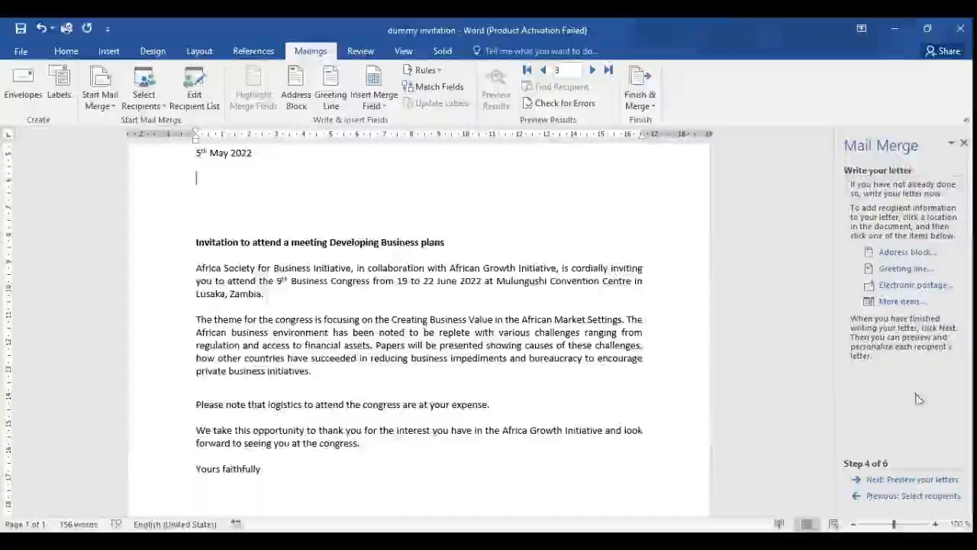
pyautogui.click(903, 252)
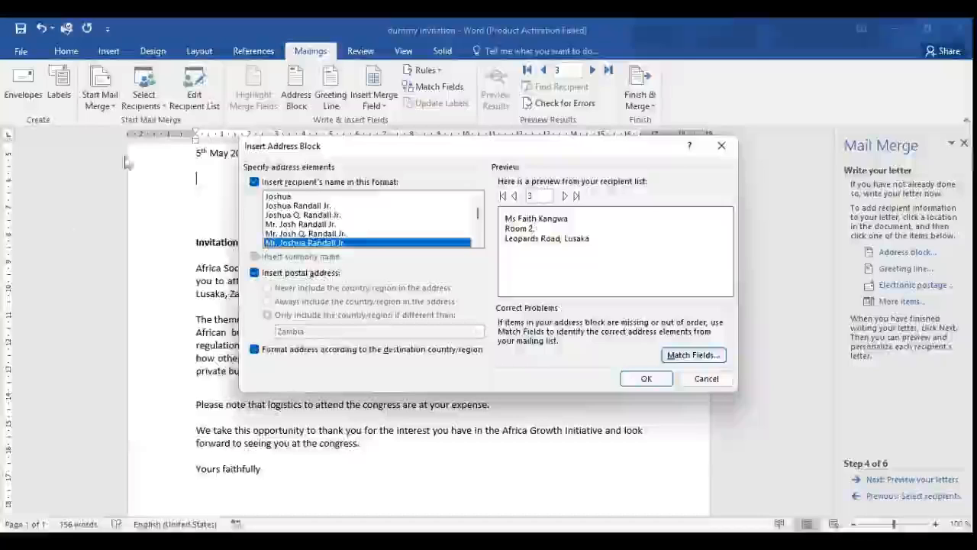
pyautogui.scroll(-2, 332, 229)
pyautogui.scroll(3, 333, 222)
pyautogui.click(319, 206)
pyautogui.click(319, 217)
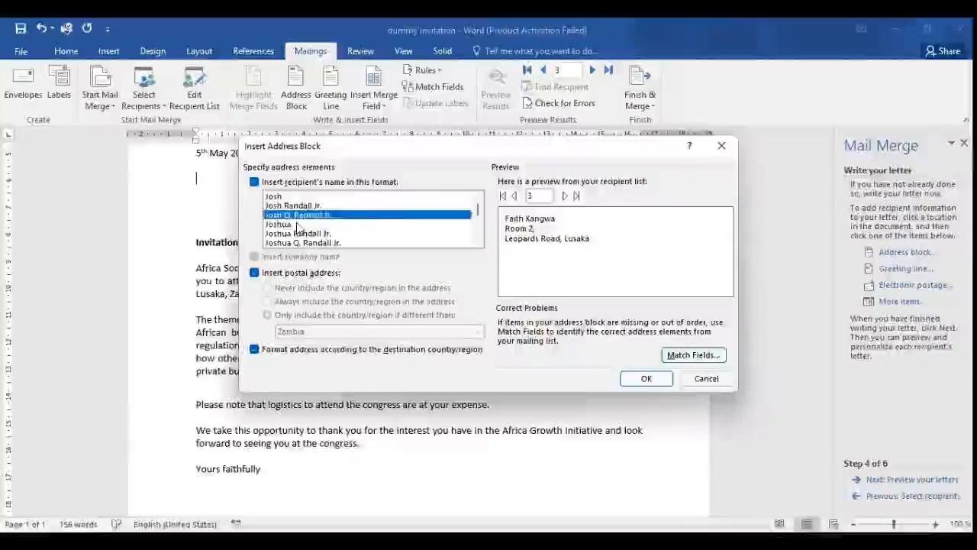
pyautogui.click(300, 225)
pyautogui.click(304, 233)
pyautogui.scroll(-1, 328, 226)
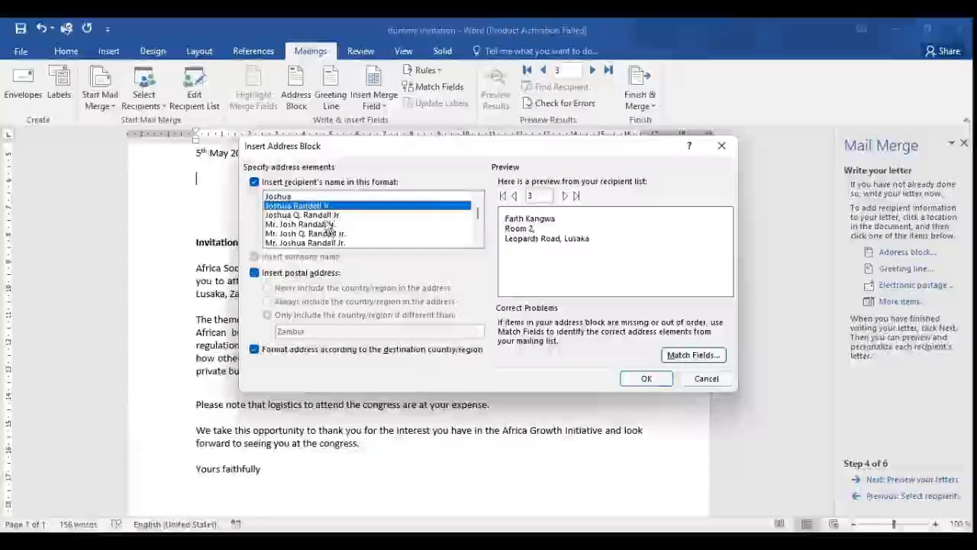
pyautogui.click(323, 224)
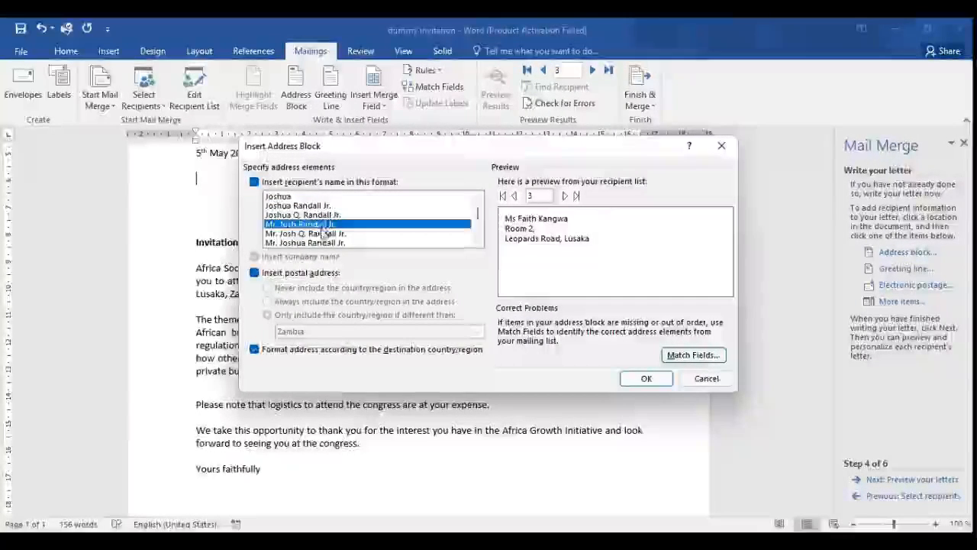
pyautogui.scroll(-1, 345, 232)
pyautogui.click(330, 216)
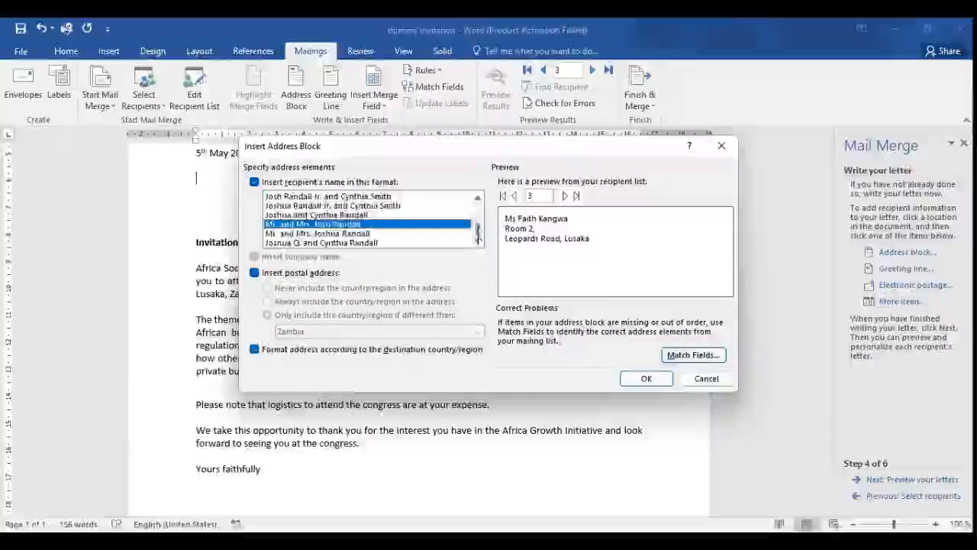
pyautogui.scroll(1, 478, 219)
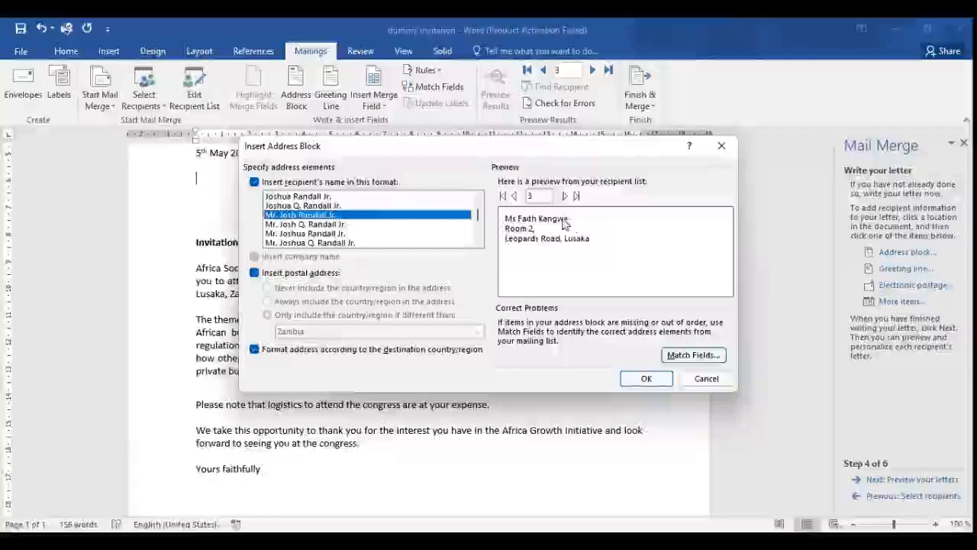
pyautogui.click(649, 379)
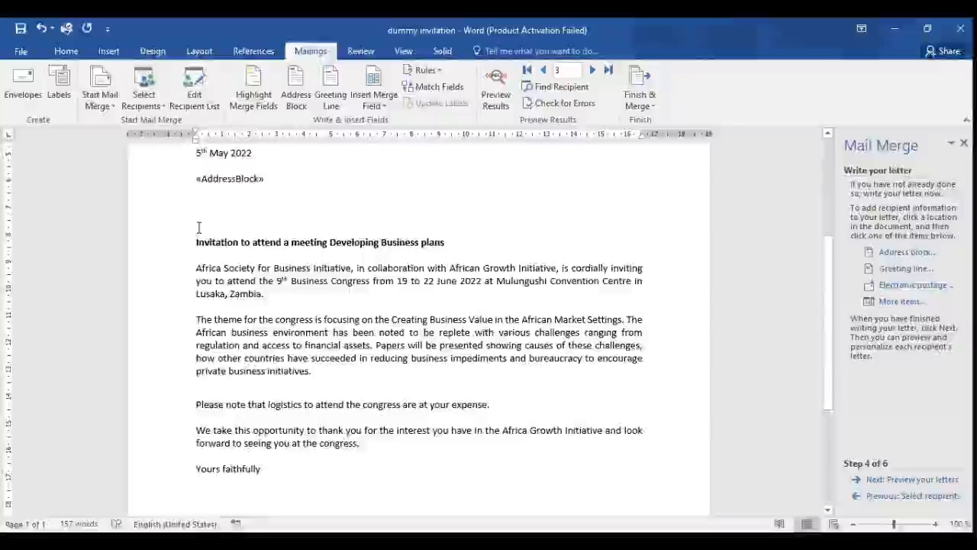
# - Insert a greeting line above the invitation heading, using Dear, the title and last name format, and a closing comma
pyautogui.click(905, 269)
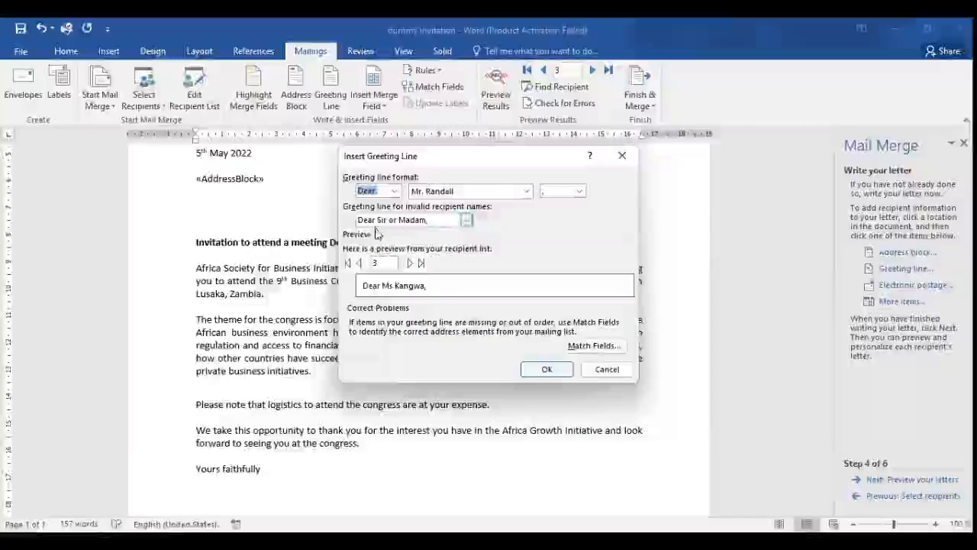
pyautogui.click(466, 221)
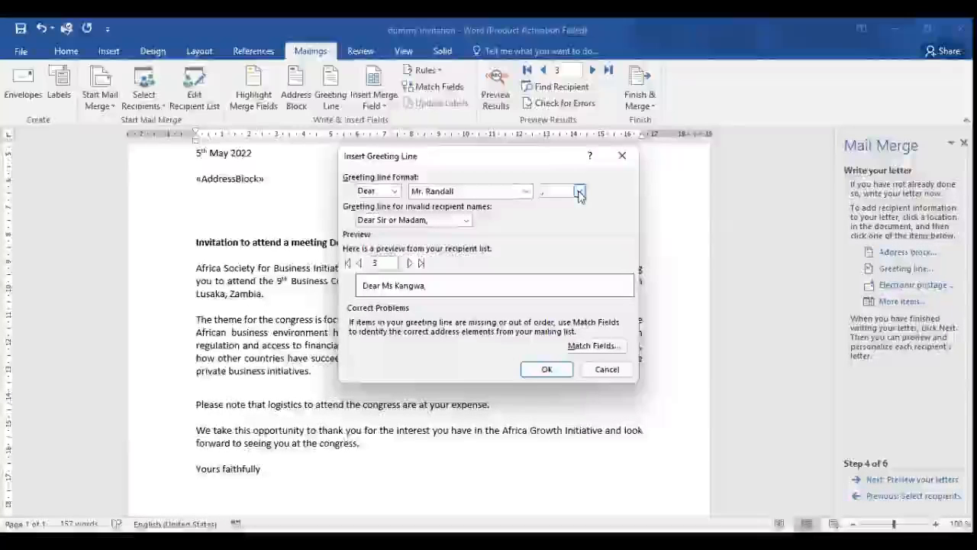
pyautogui.click(579, 191)
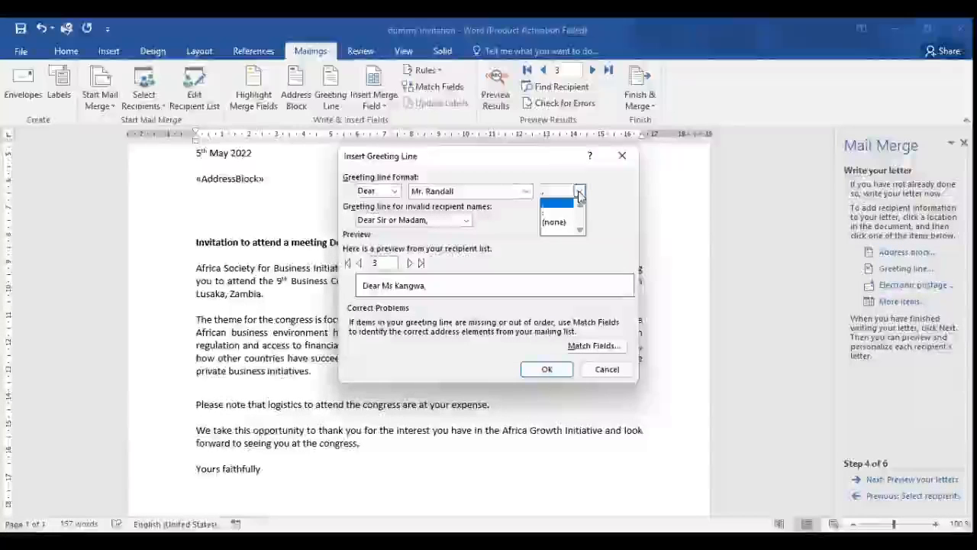
pyautogui.click(579, 195)
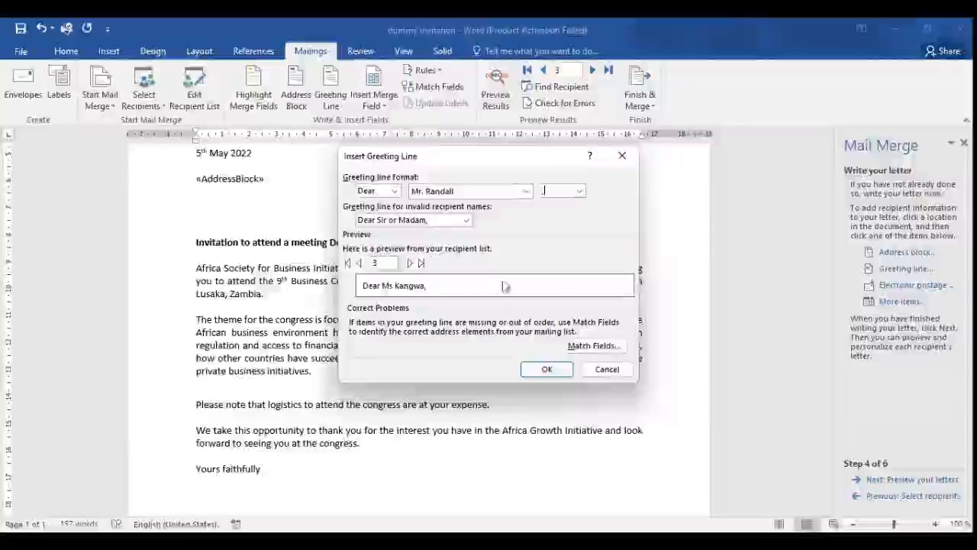
pyautogui.click(548, 369)
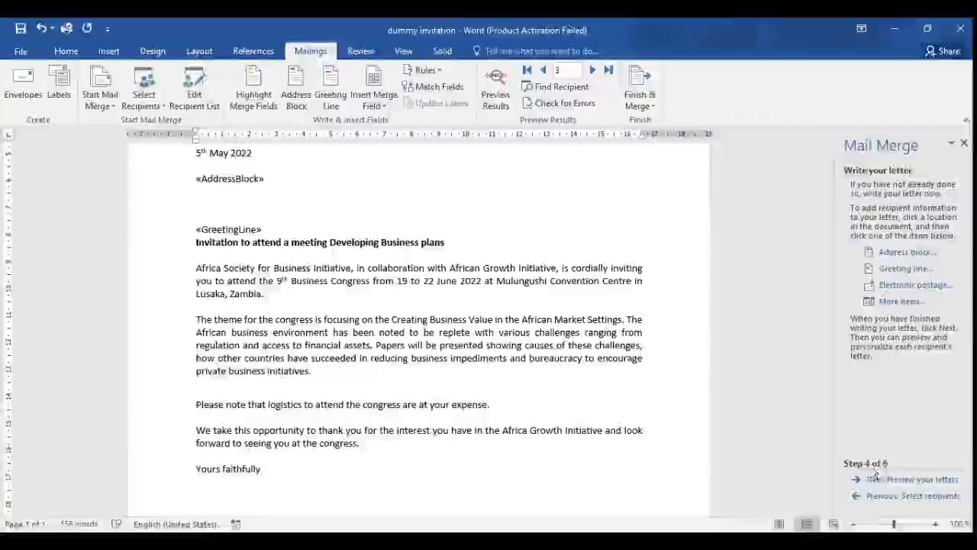
# - Advance the wizard to previewing the letters and delete the two extra blank lines between the recipient's address and the greeting
pyautogui.click(913, 481)
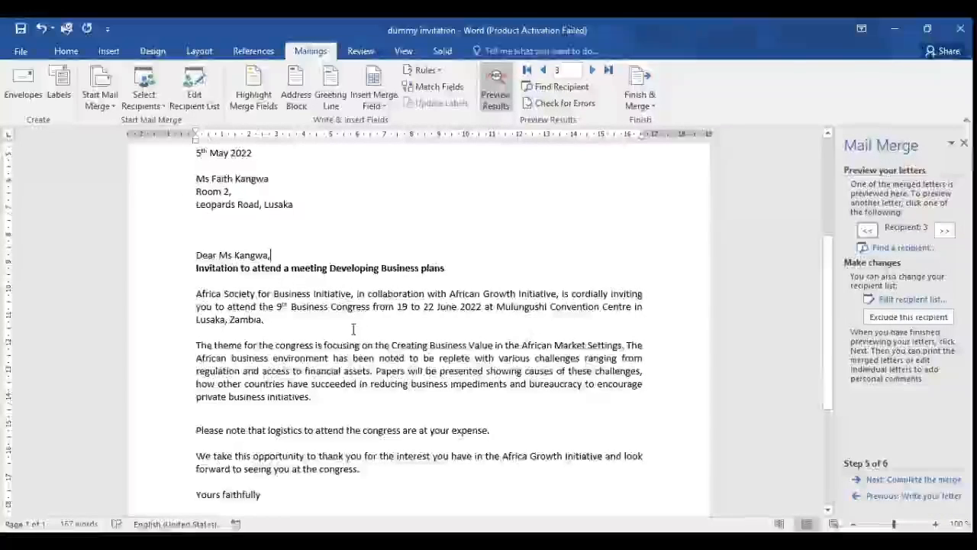
pyautogui.scroll(2, 348, 323)
pyautogui.scroll(-2, 347, 323)
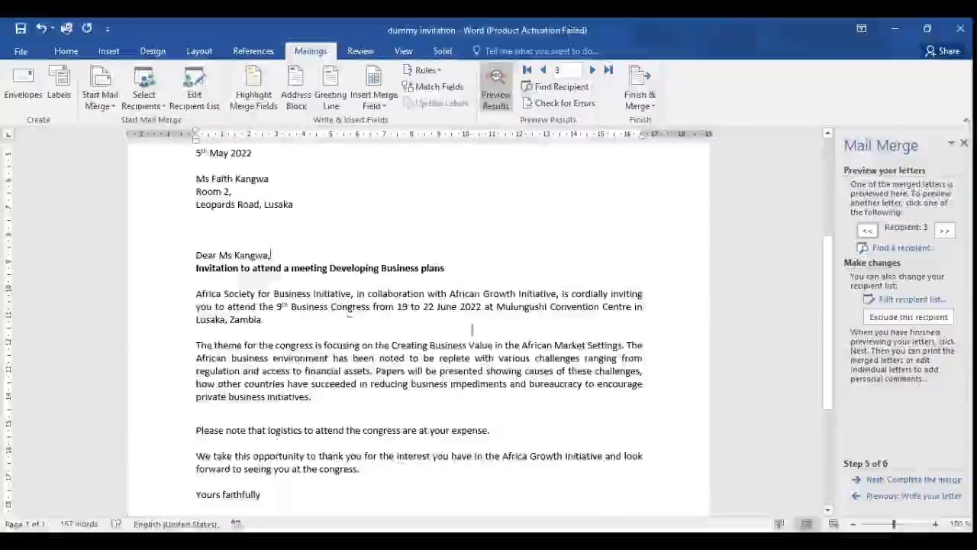
pyautogui.click(204, 229)
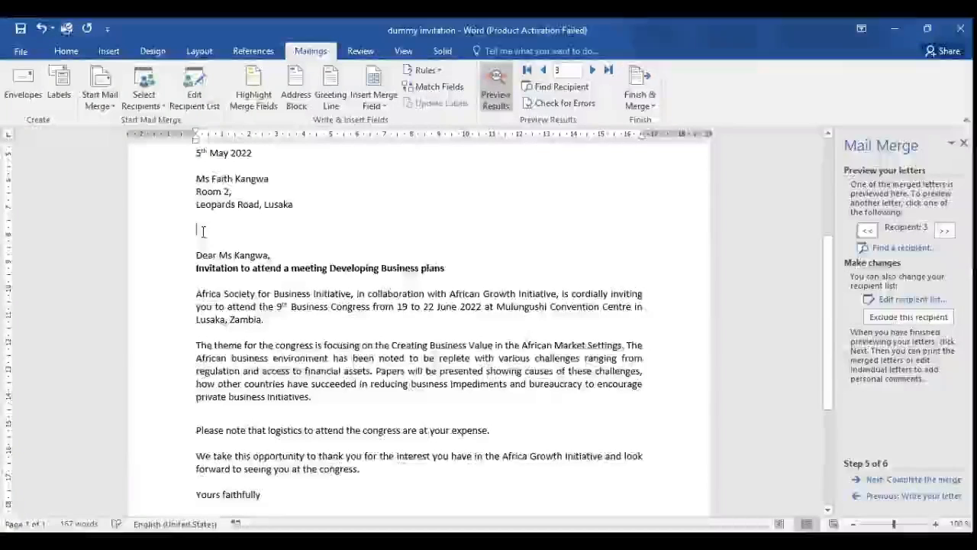
pyautogui.press('BackSpace')
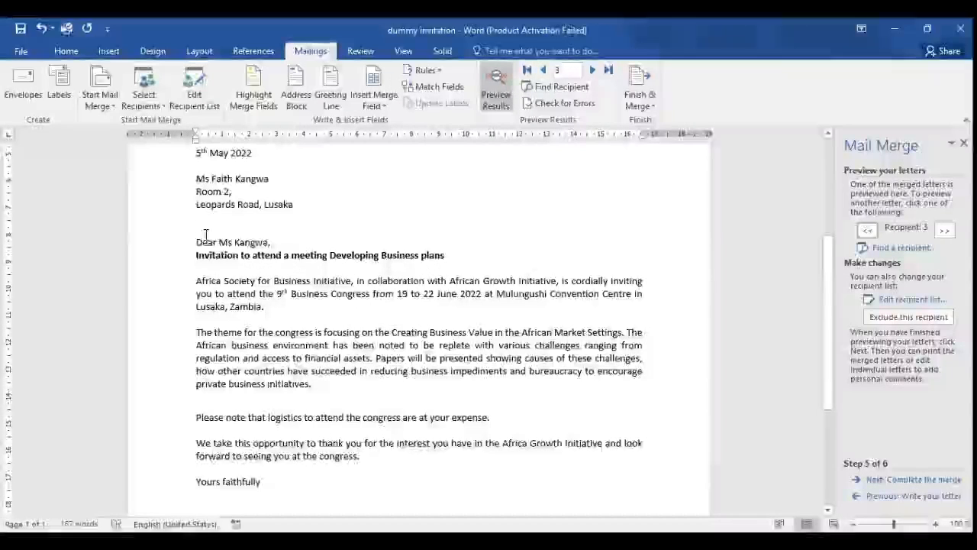
pyautogui.press('Delete')
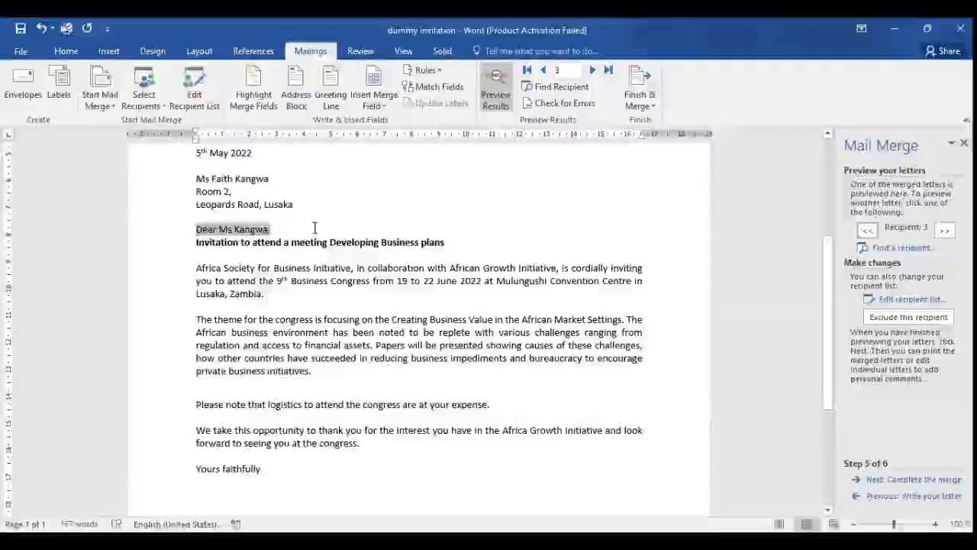
pyautogui.click(316, 228)
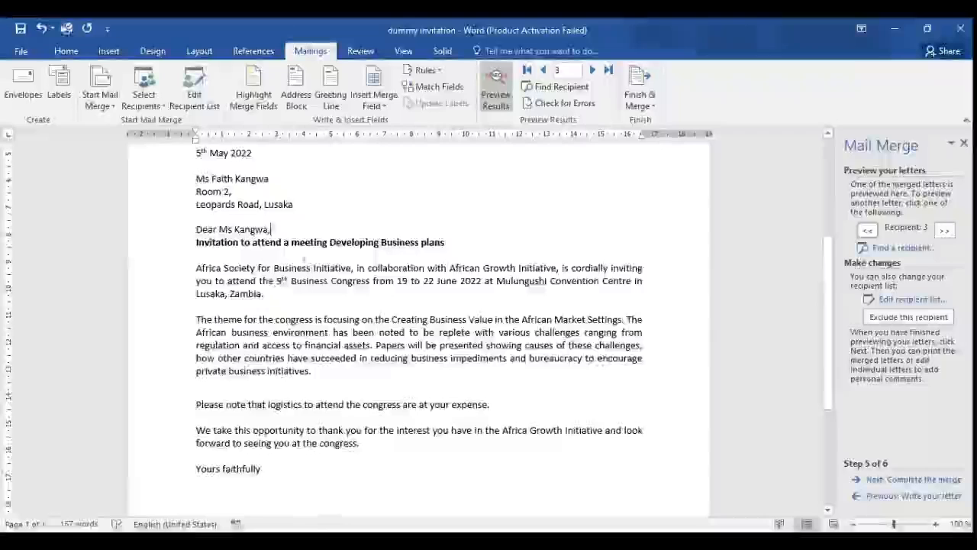
# - Preview the merged letters for recipients 1 to 4 and advance the wizard to completing the merge
pyautogui.scroll(3, 336, 243)
pyautogui.scroll(-2, 336, 242)
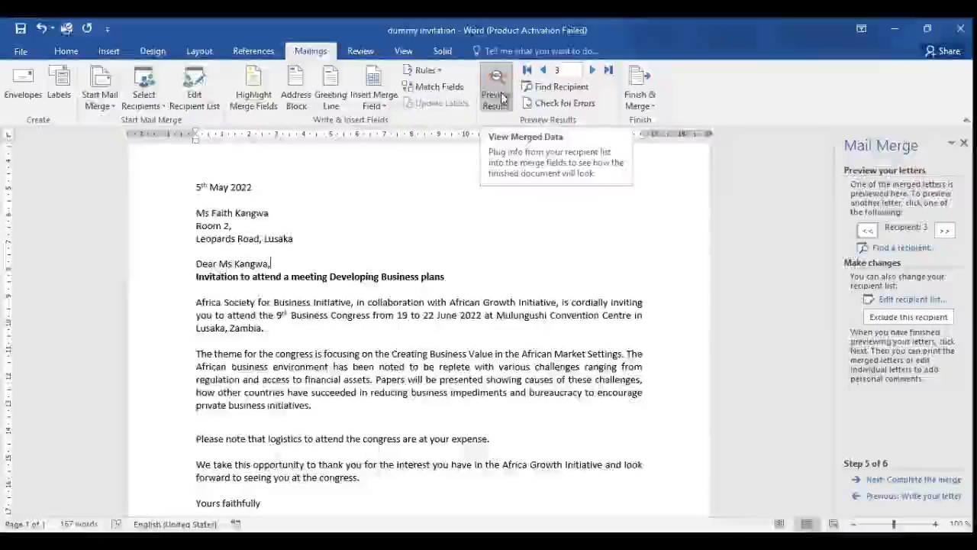
pyautogui.click(544, 71)
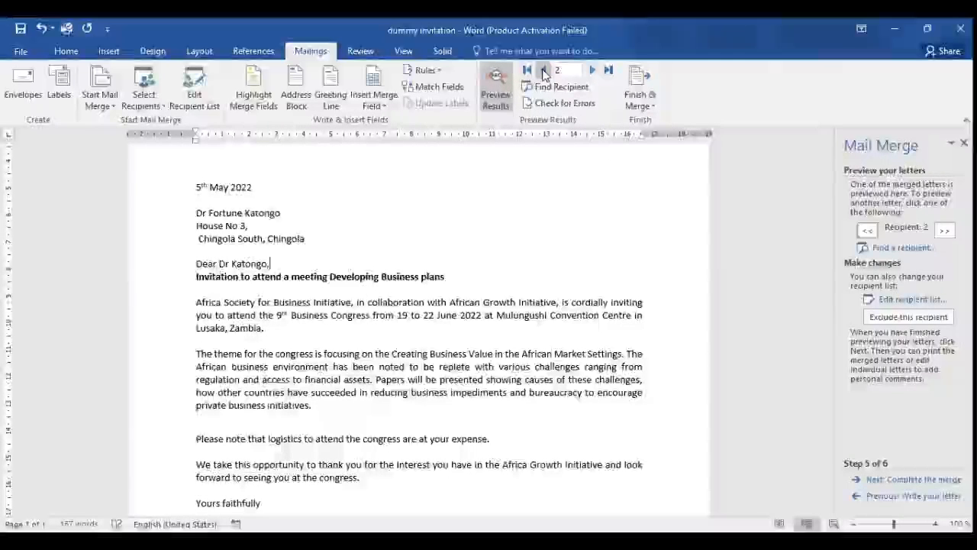
pyautogui.click(543, 71)
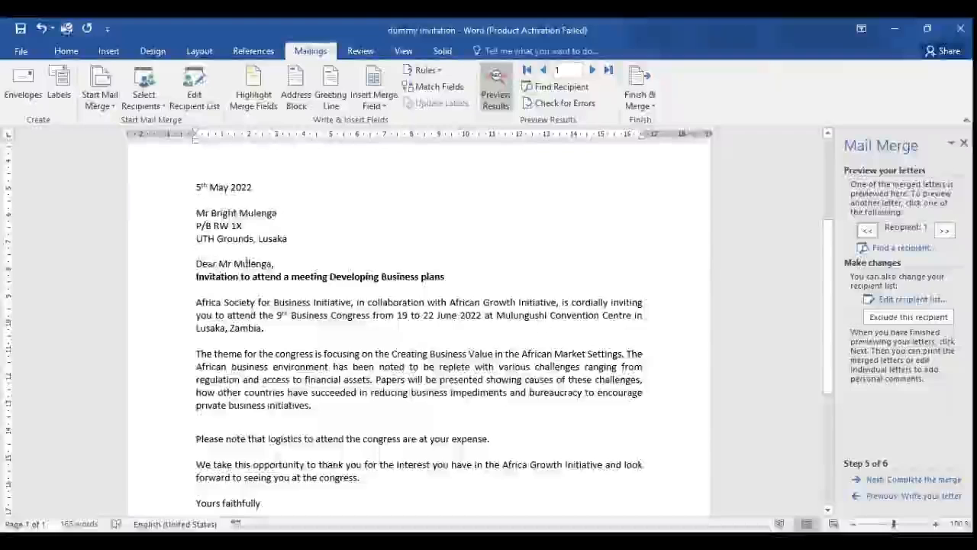
pyautogui.click(592, 70)
pyautogui.click(592, 71)
pyautogui.click(592, 70)
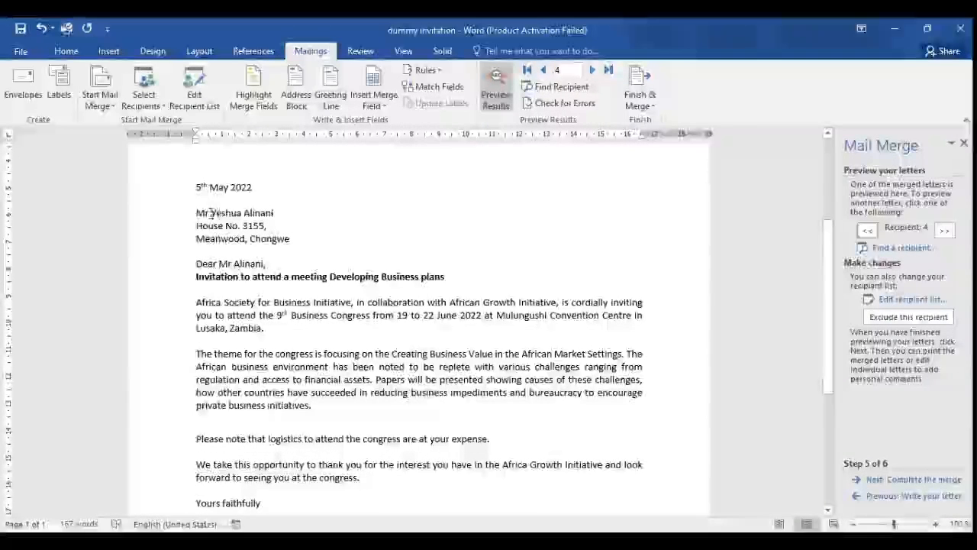
pyautogui.click(276, 261)
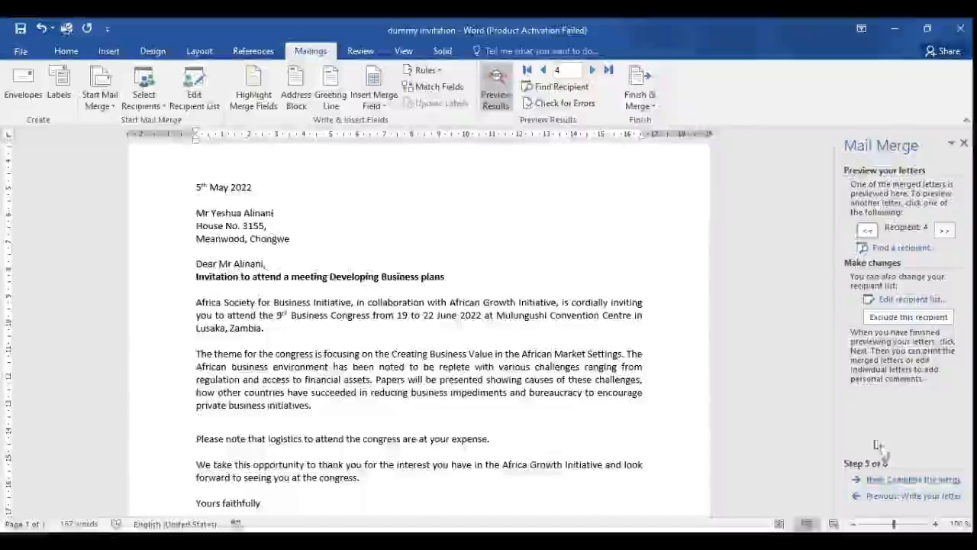
pyautogui.click(924, 479)
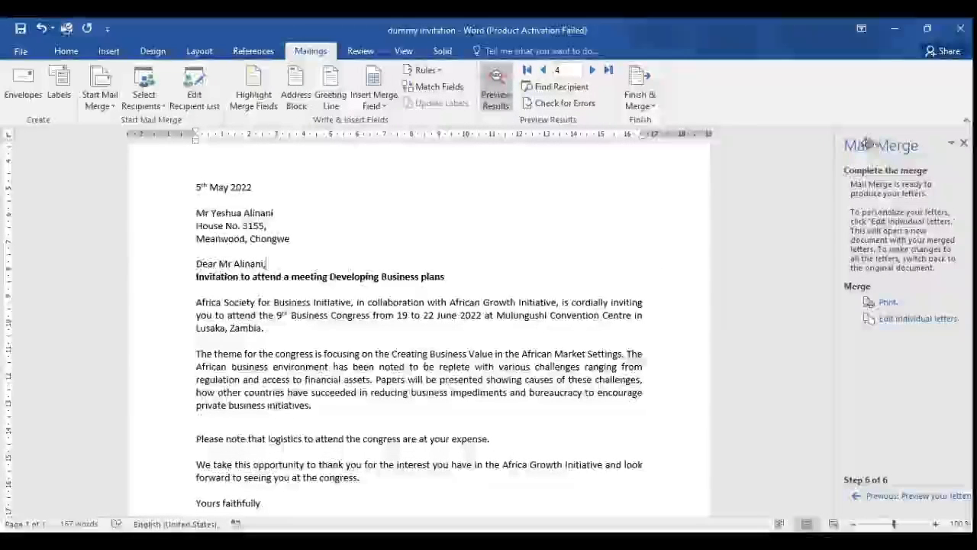
# - Try merging the letters to the printer with all records selected, and cancel at the print settings
pyautogui.click(888, 302)
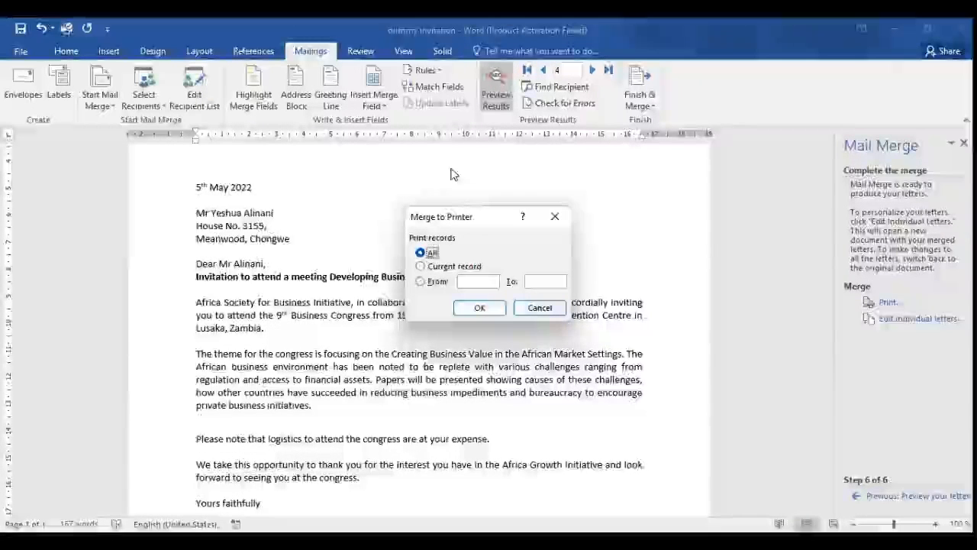
pyautogui.moveTo(427, 225); pyautogui.dragTo(422, 177)
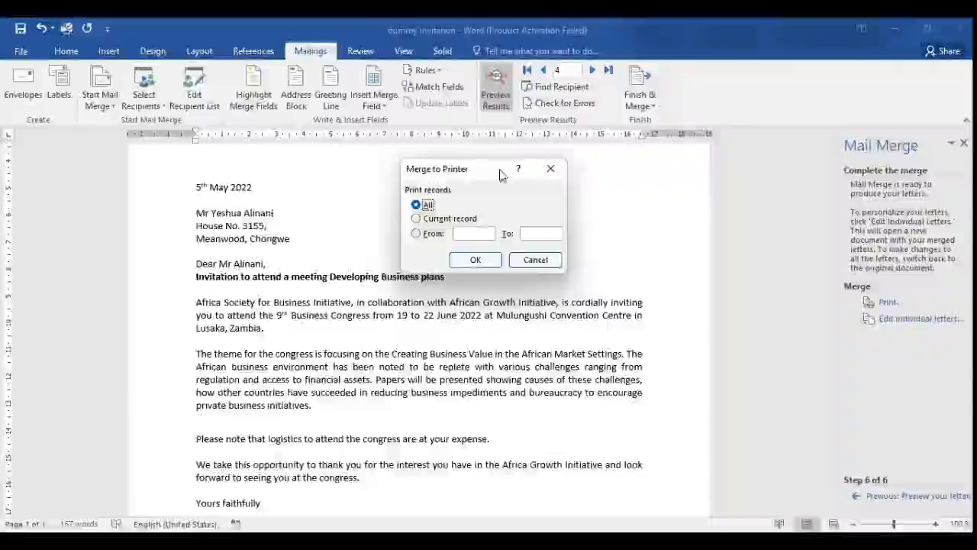
pyautogui.click(416, 219)
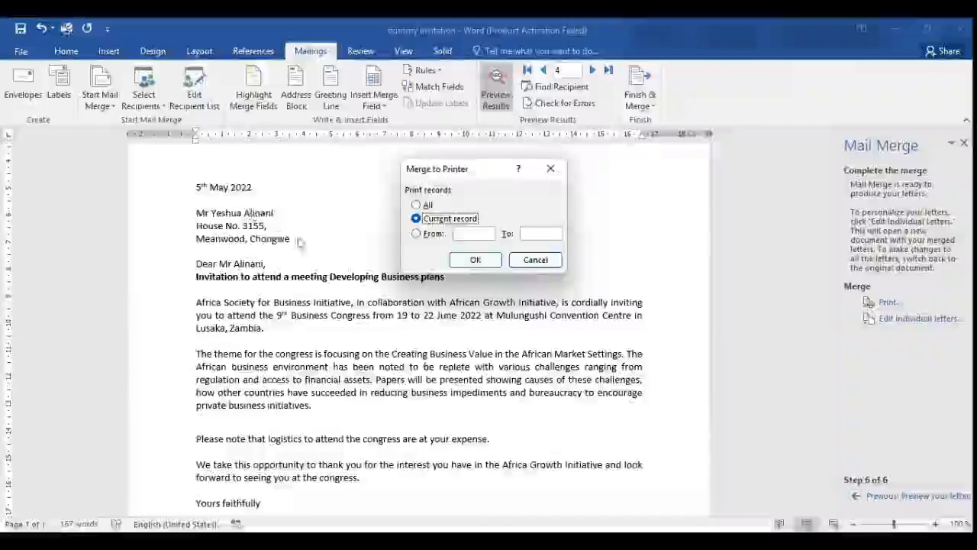
pyautogui.click(417, 234)
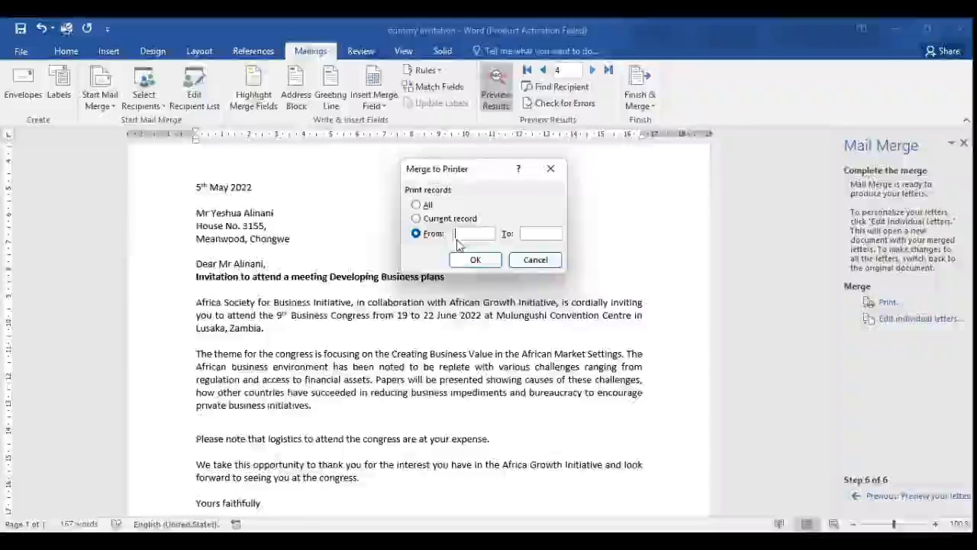
pyautogui.click(417, 206)
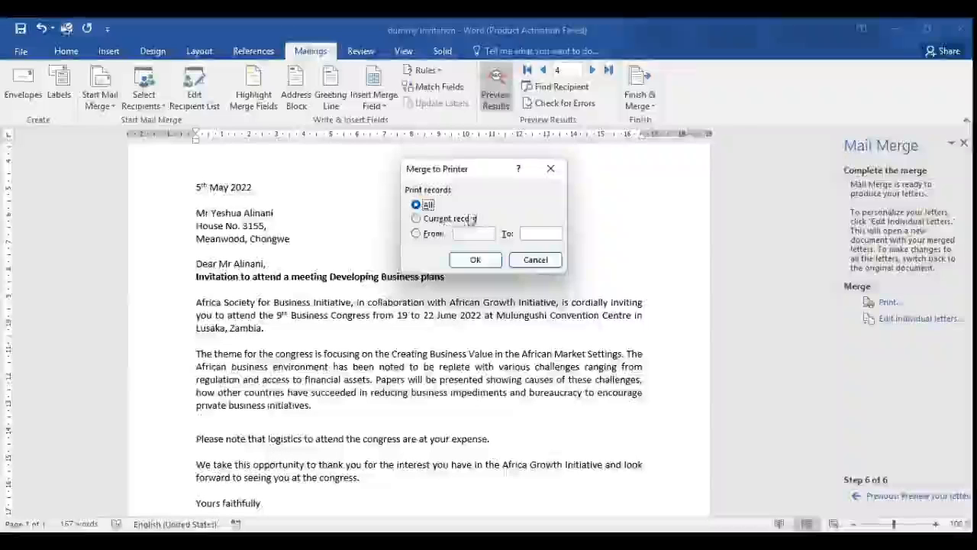
pyautogui.click(478, 260)
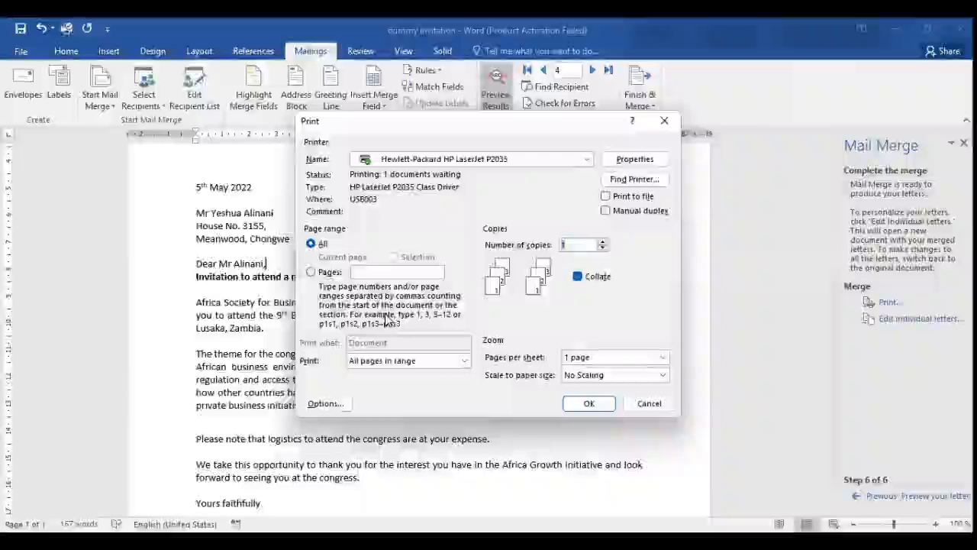
pyautogui.click(650, 404)
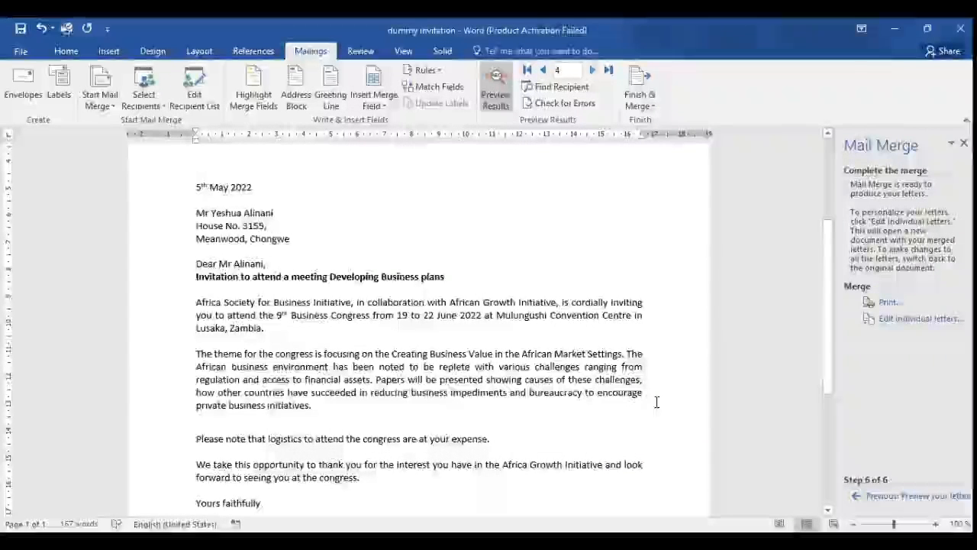